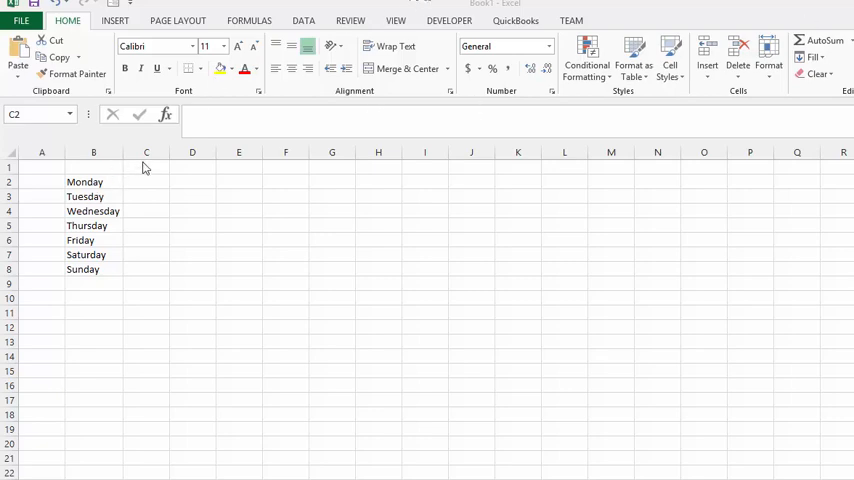
# - Select C2 and start the formula =if(not(or( using autocomplete
pyautogui.moveTo(133, 182); pyautogui.dragTo(146, 268)
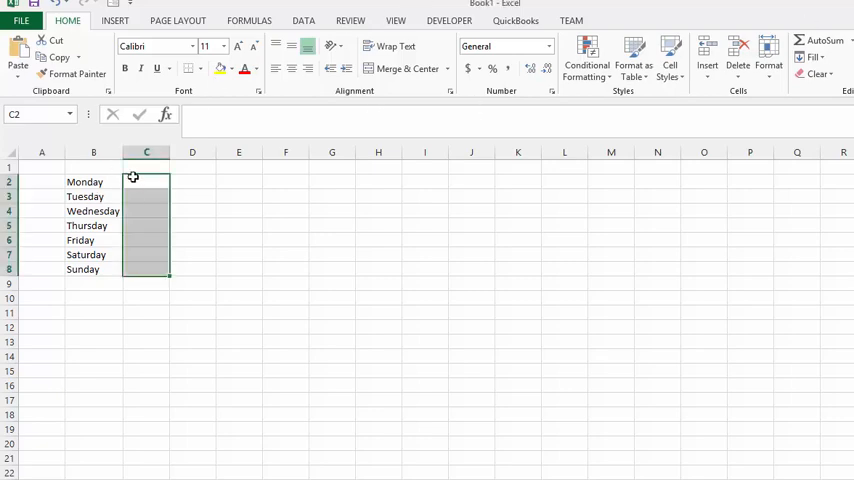
pyautogui.click(133, 177)
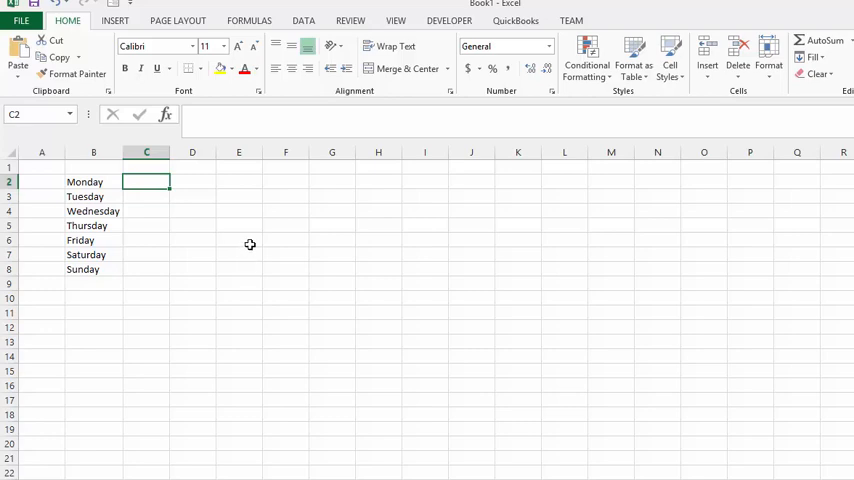
pyautogui.write('=')
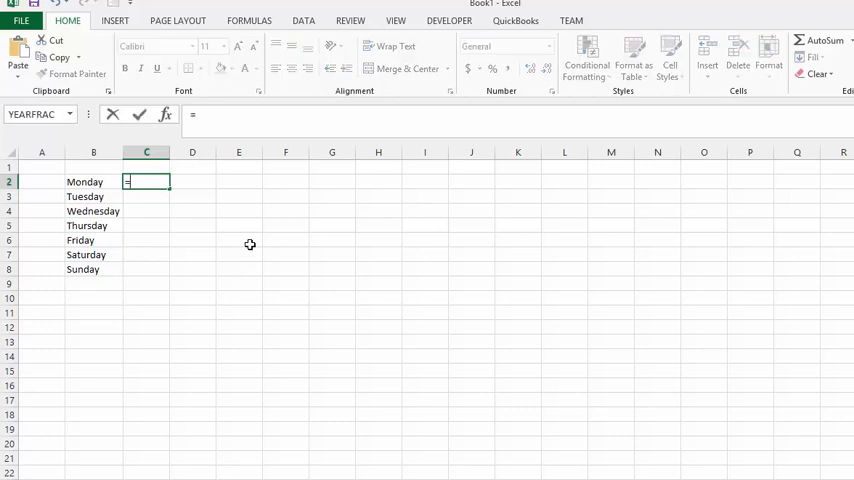
pyautogui.write('f')
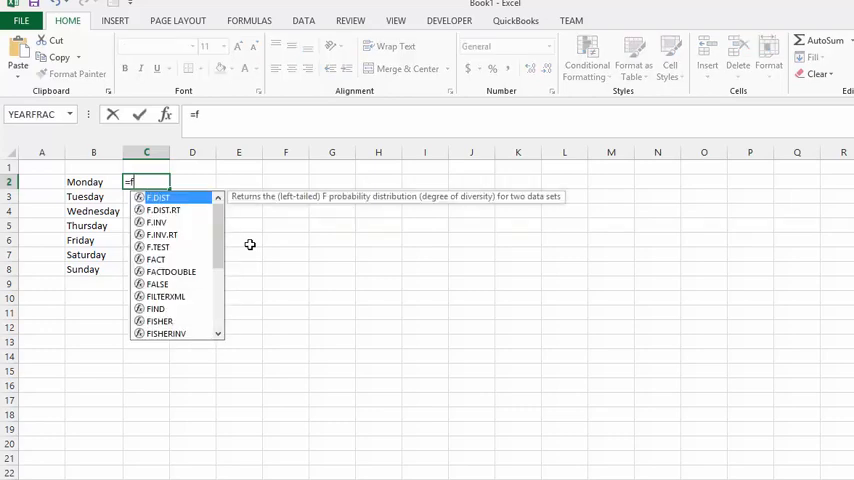
pyautogui.press('BackSpace')
pyautogui.write('if')
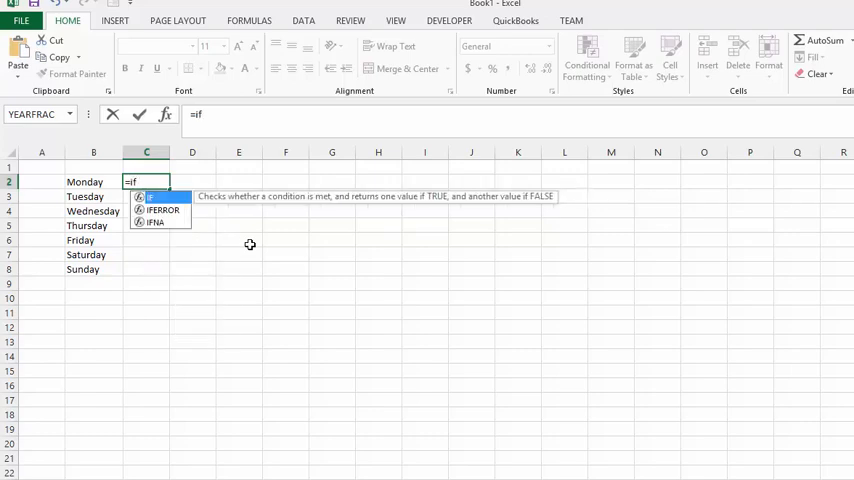
pyautogui.write('(')
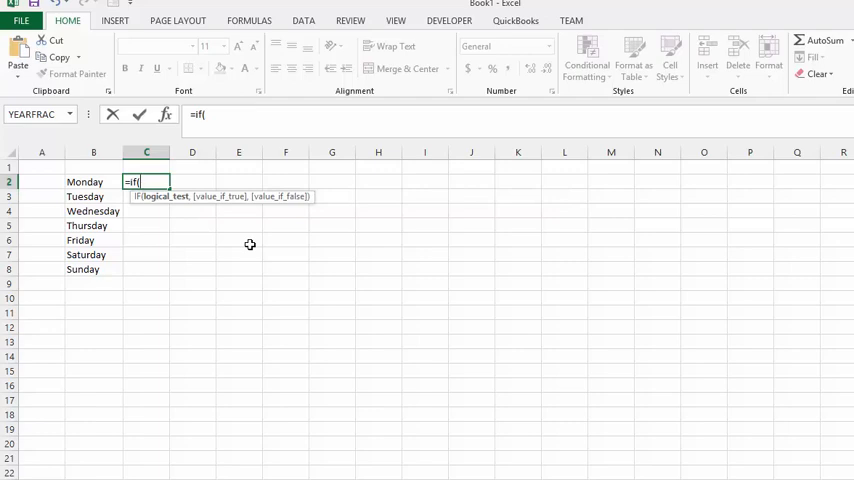
pyautogui.write('not')
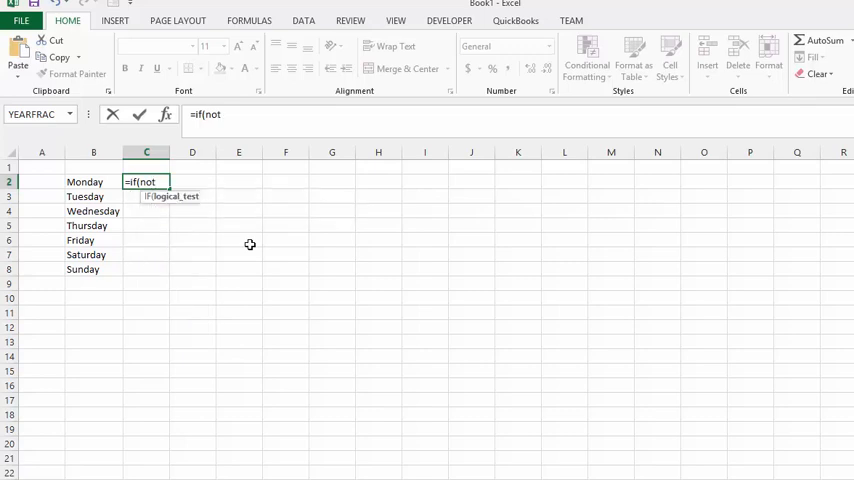
pyautogui.write('(')
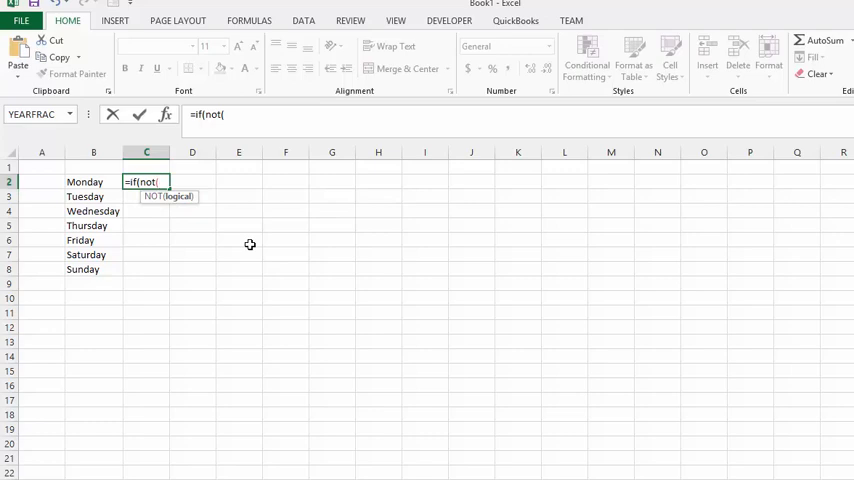
pyautogui.write('or')
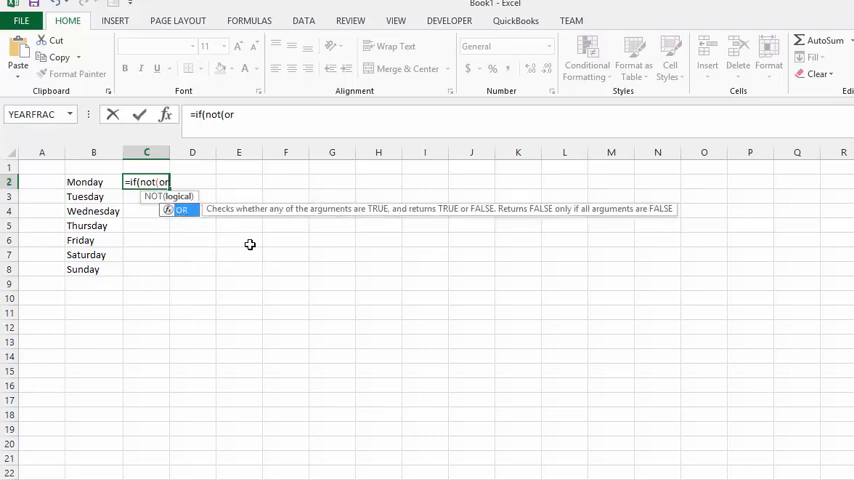
pyautogui.write('(')
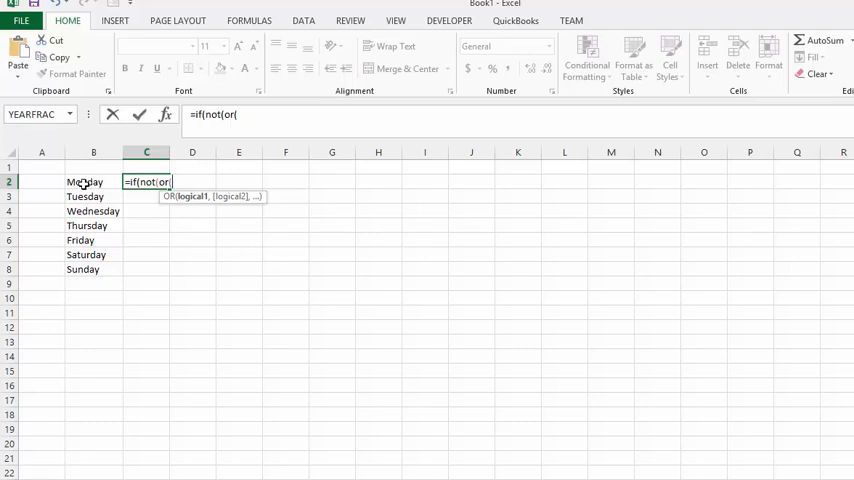
# - Add the tests B2="Saturday" and B2="Sunday" inside the OR by referencing the Monday cell
pyautogui.click(84, 184)
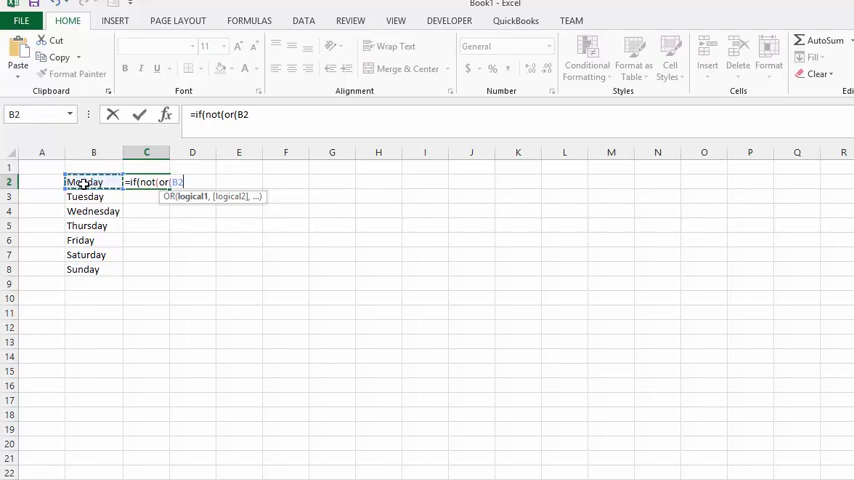
pyautogui.write('+')
pyautogui.press('BackSpace')
pyautogui.write('="Saturda')
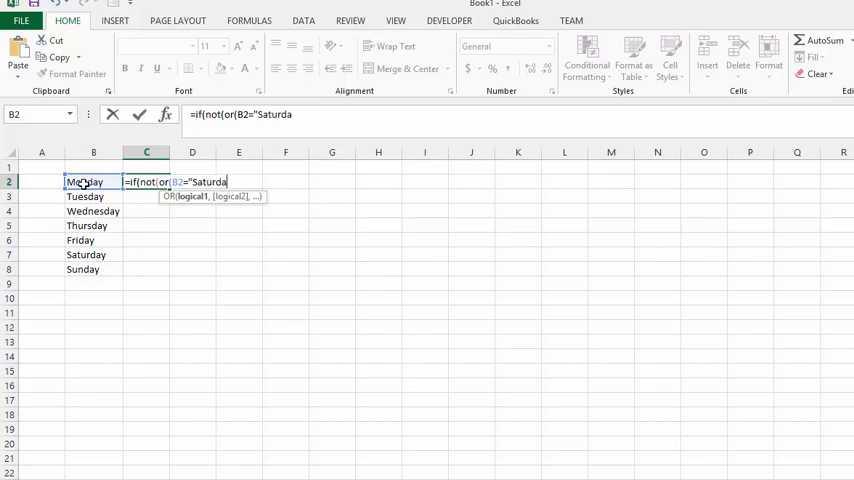
pyautogui.write('y')
pyautogui.write('"')
pyautogui.write(')')
pyautogui.write('),')
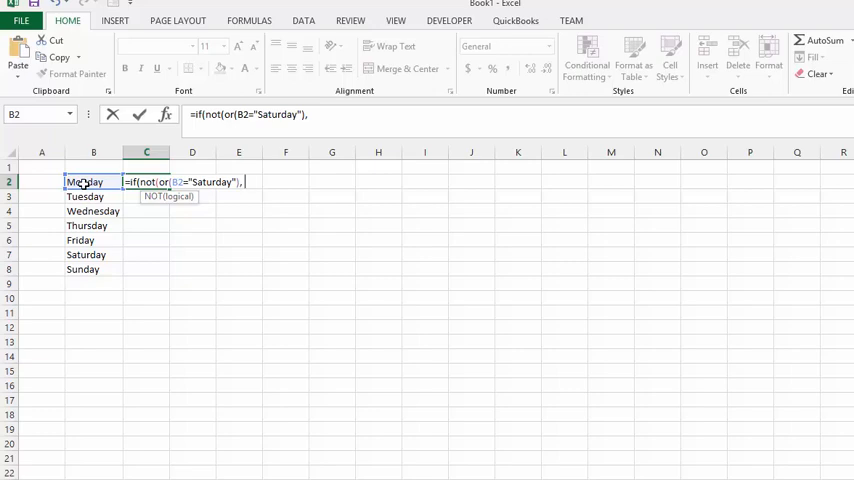
pyautogui.write('(')
pyautogui.click(84, 184)
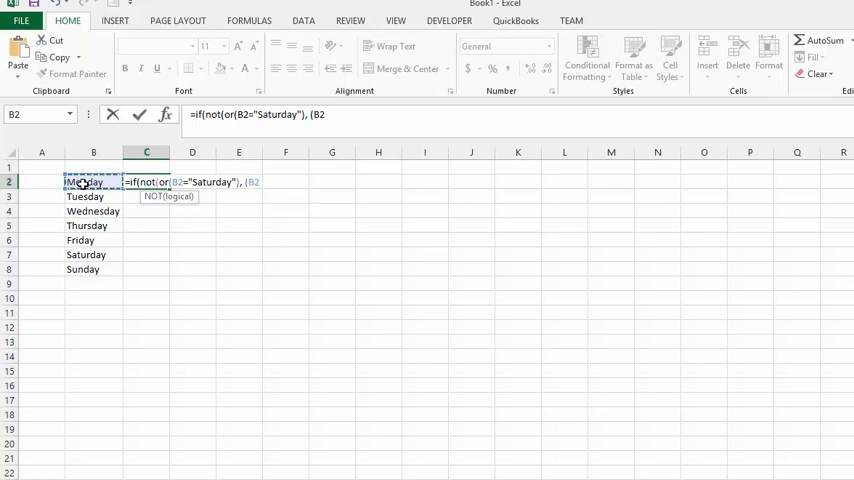
pyautogui.write('=')
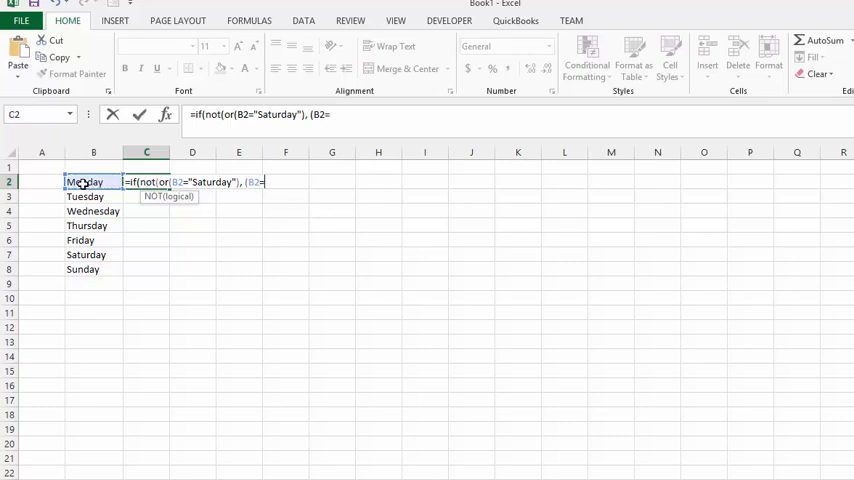
pyautogui.write('"S')
pyautogui.write('unda')
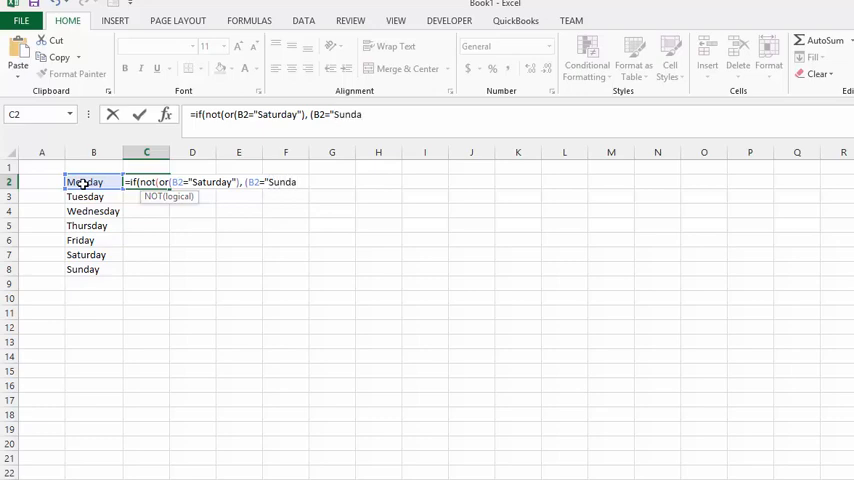
pyautogui.write('y"')
pyautogui.write(')')
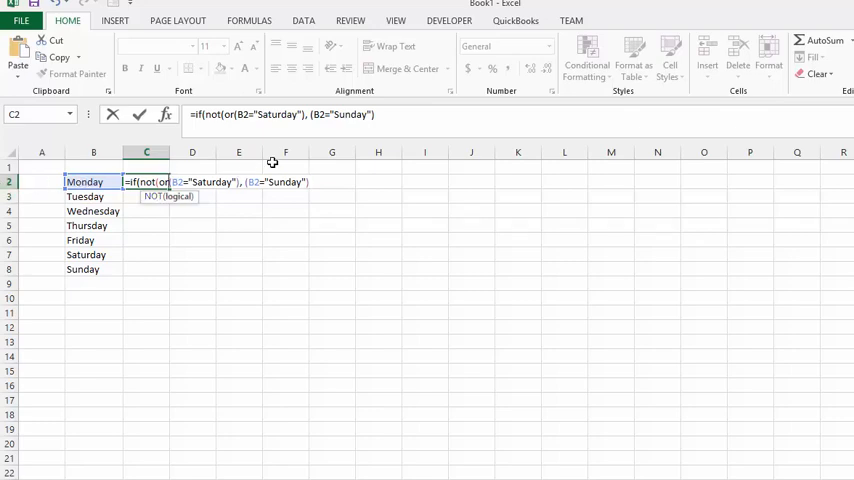
pyautogui.write('(')
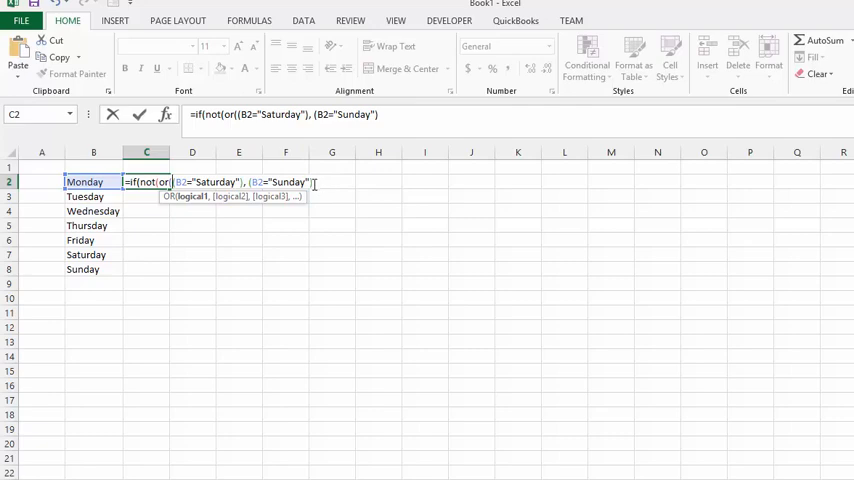
# - Close the weekend test with ")), " so the IF awaits its result values
pyautogui.click(317, 184)
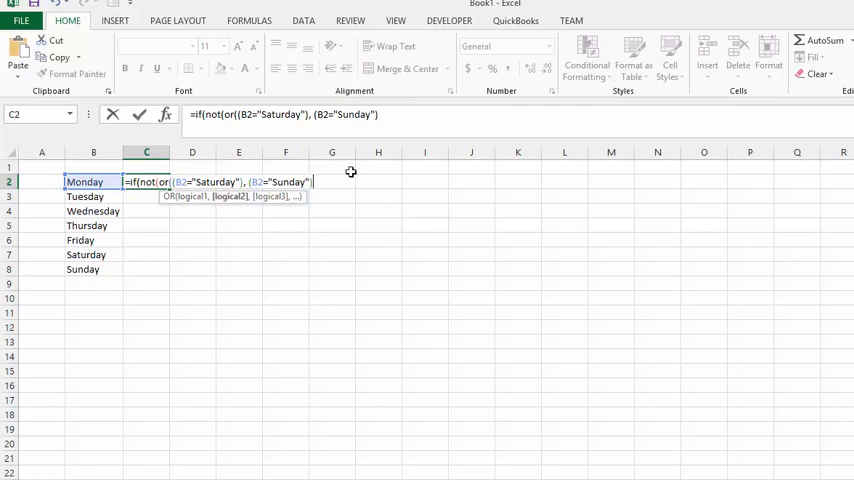
pyautogui.write(')')
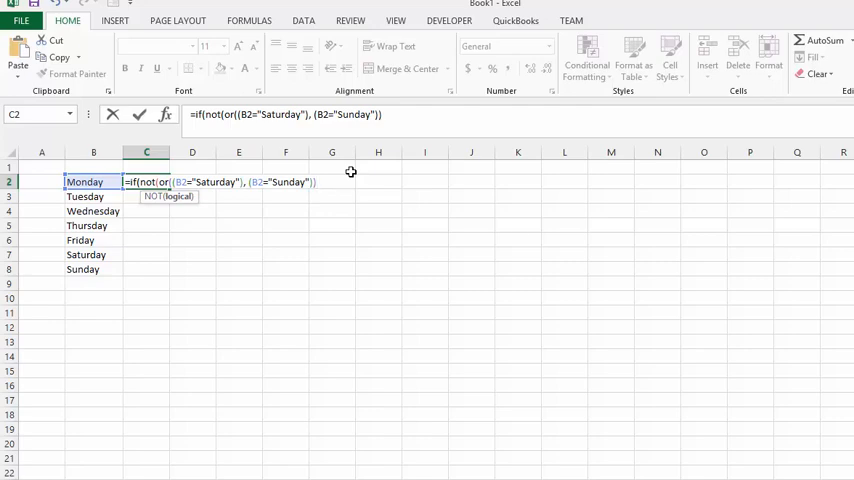
pyautogui.write(')')
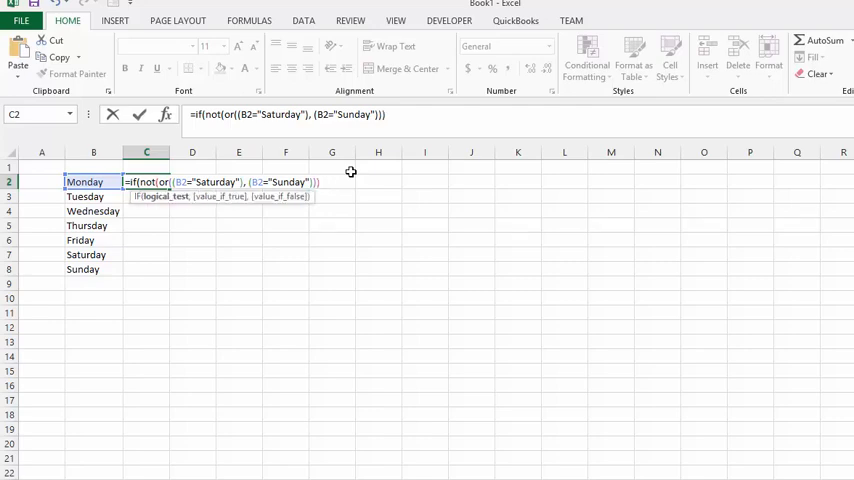
pyautogui.write(',')
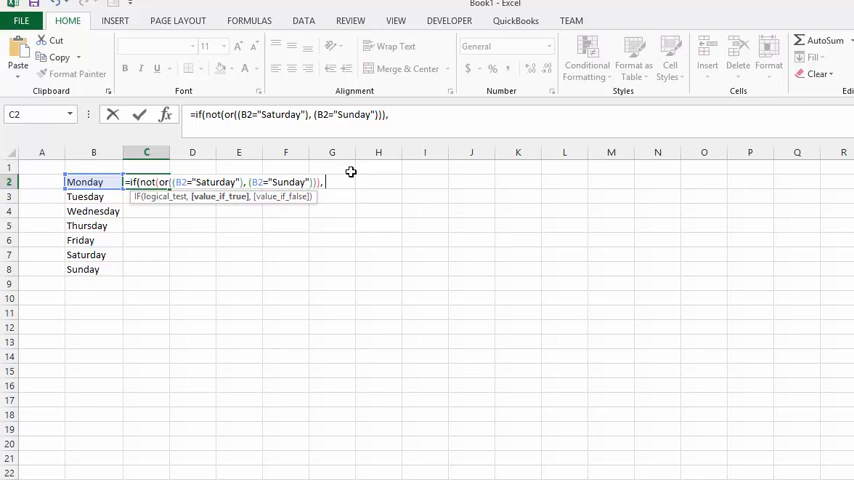
pyautogui.write(' "')
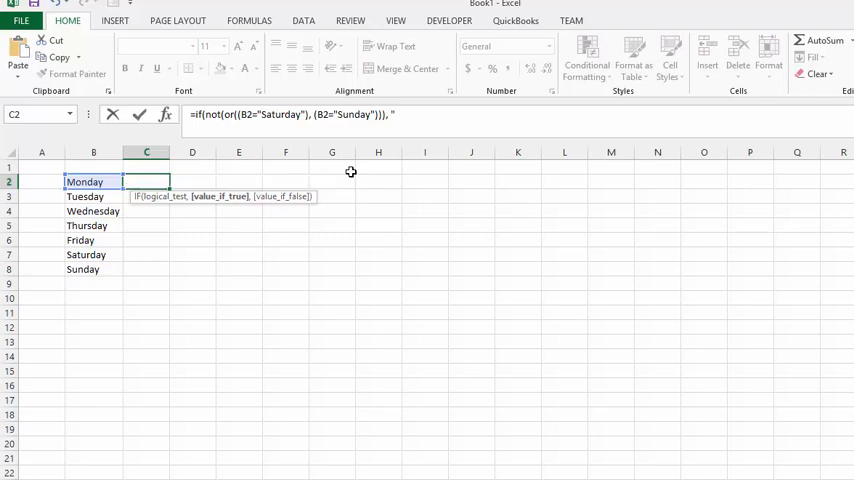
pyautogui.scroll(-1, 351, 172)
pyautogui.write('W')
pyautogui.write('or')
pyautogui.write('k')
pyautogui.write('day"')
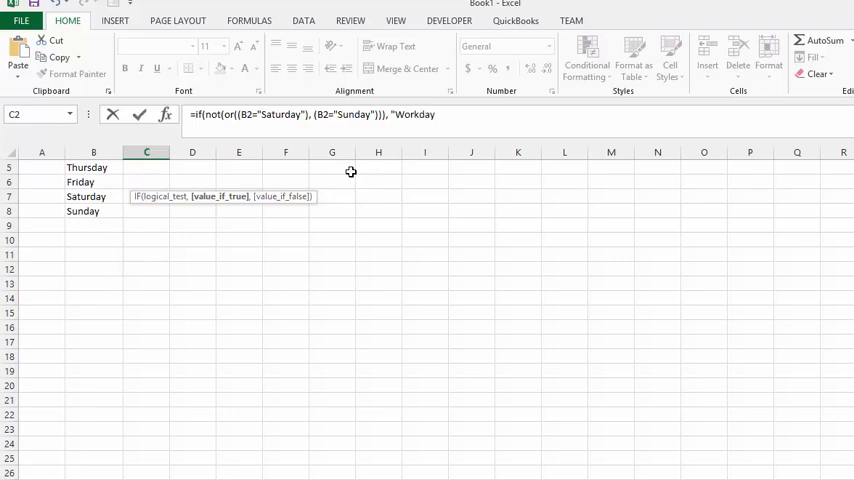
pyautogui.write(',')
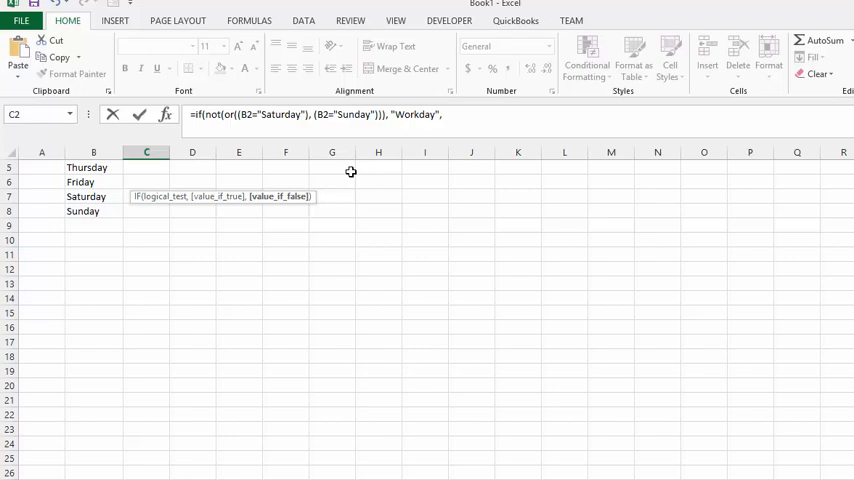
pyautogui.write(' "')
pyautogui.write('rest")')
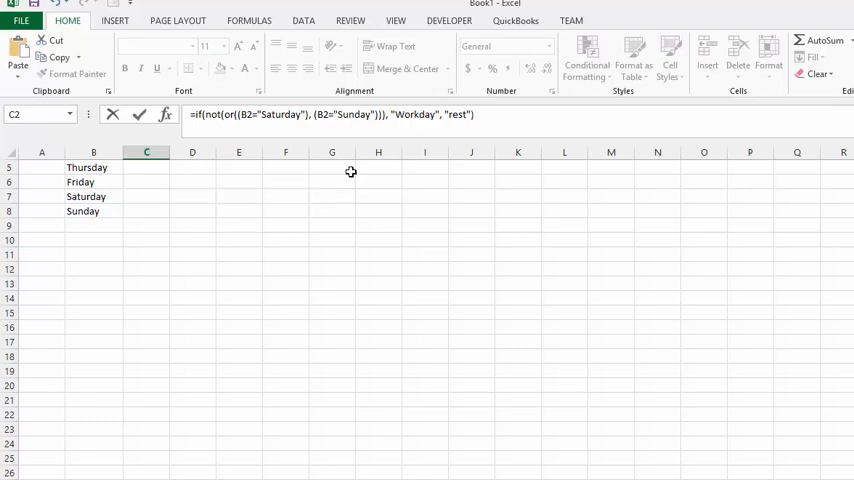
# - Finish the IF with "Workday", "rest") and enter it, showing Workday beside Monday
pyautogui.press('Return')
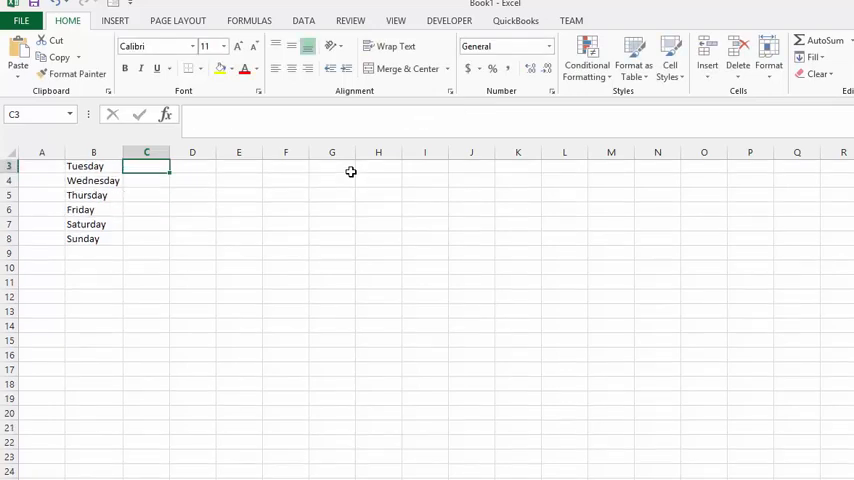
pyautogui.scroll(1, 351, 172)
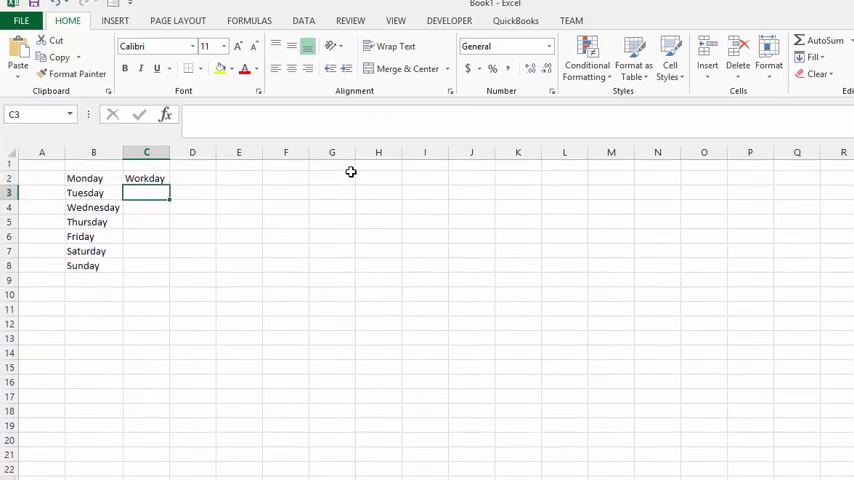
# - Fill the C2 formula down through C8 so weekdays show Workday and the weekend shows rest
pyautogui.click(143, 183)
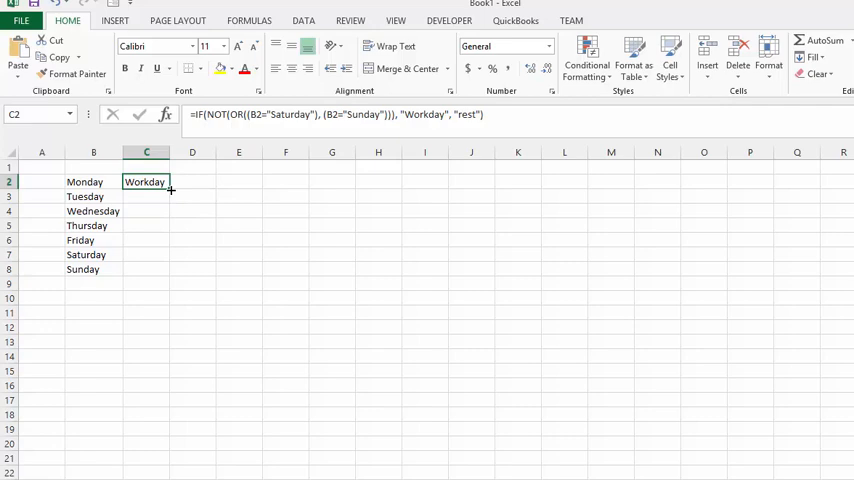
pyautogui.moveTo(170, 189); pyautogui.dragTo(166, 282)
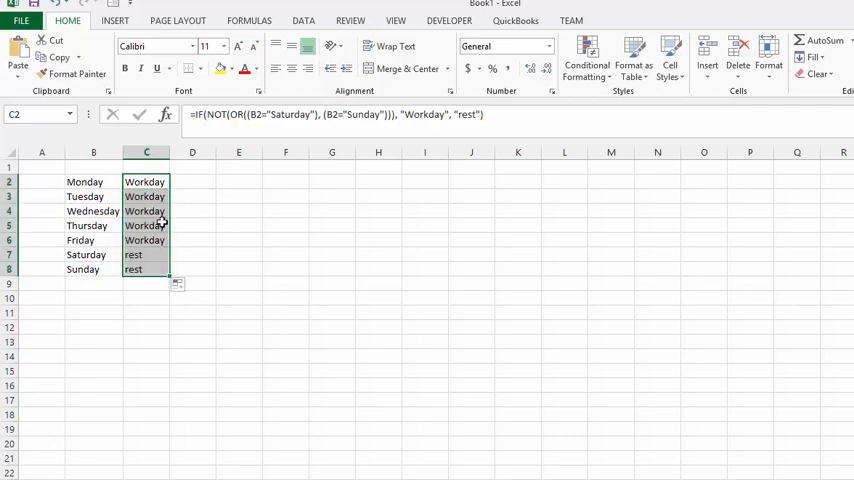